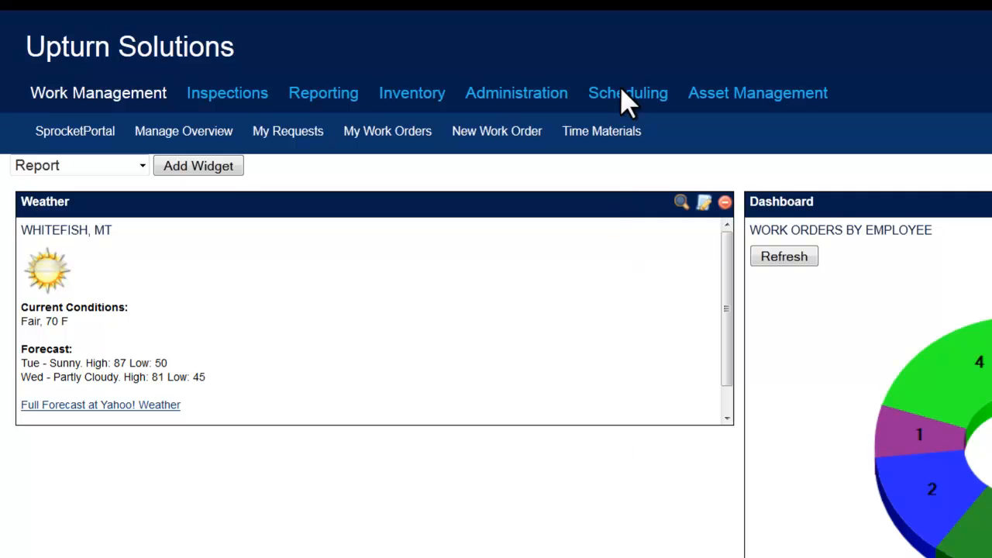
Start a new PM project from the PM Projects list in Scheduling.
left_click(627, 97)
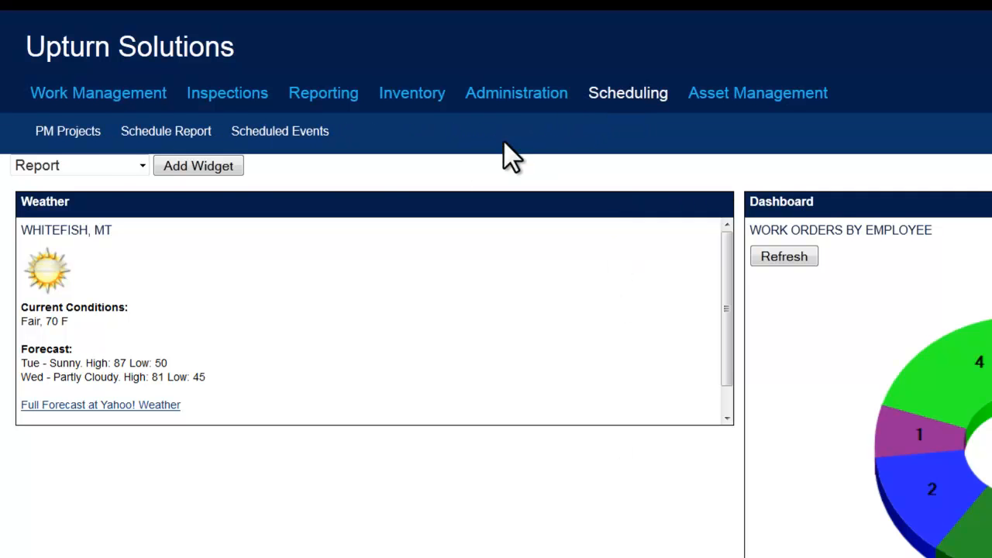
left_click(66, 138)
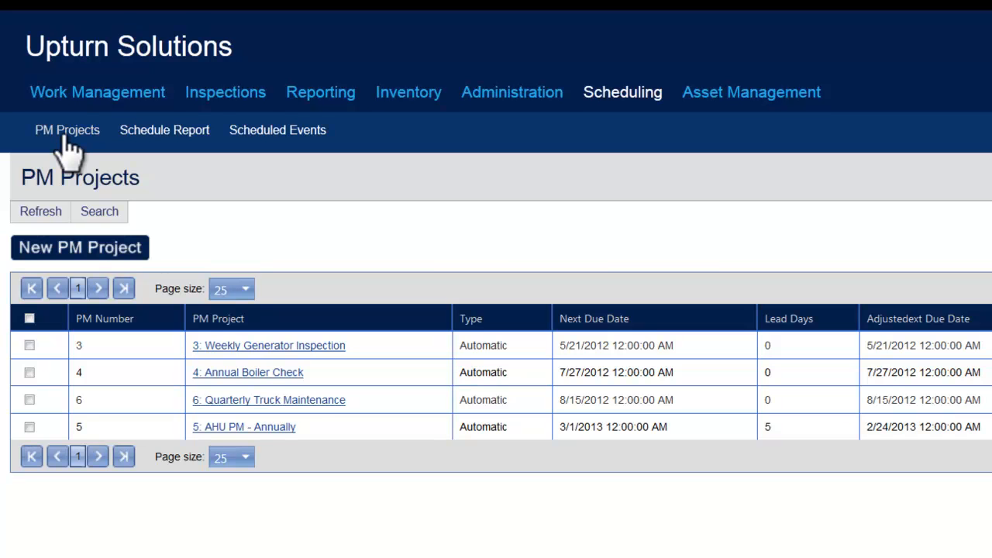
left_click(91, 264)
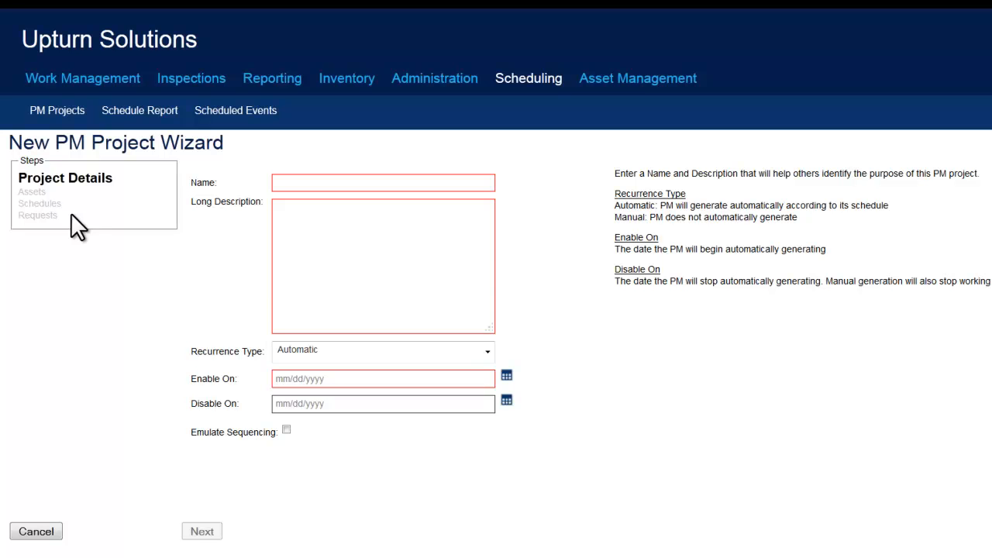
Enter "Weekly Snow Removal" as both the name and the long description of the PM project.
left_click(352, 184)
type("Weekly Snow Removal")
key("ctrl+a")
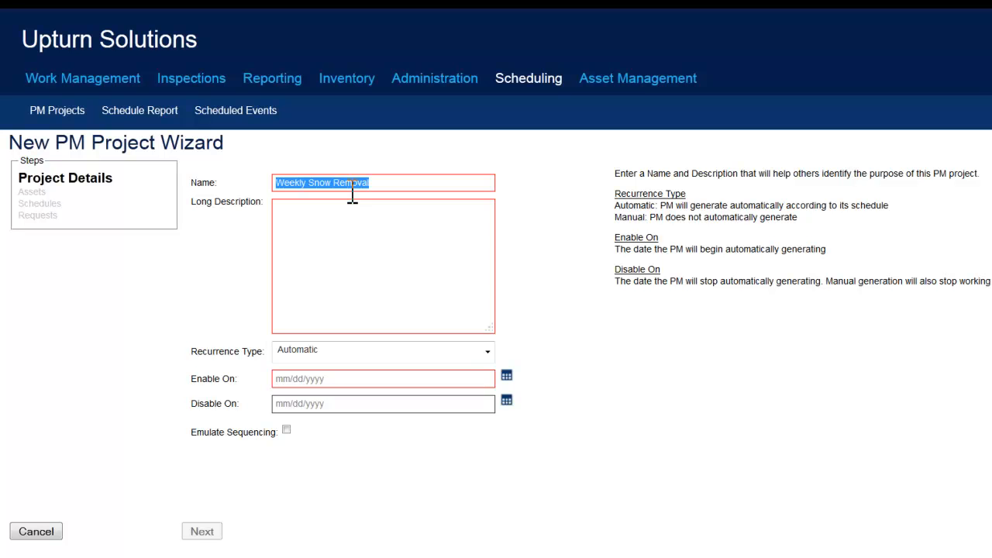
key("ctrl+c")
key("Tab")
key("ctrl+v")
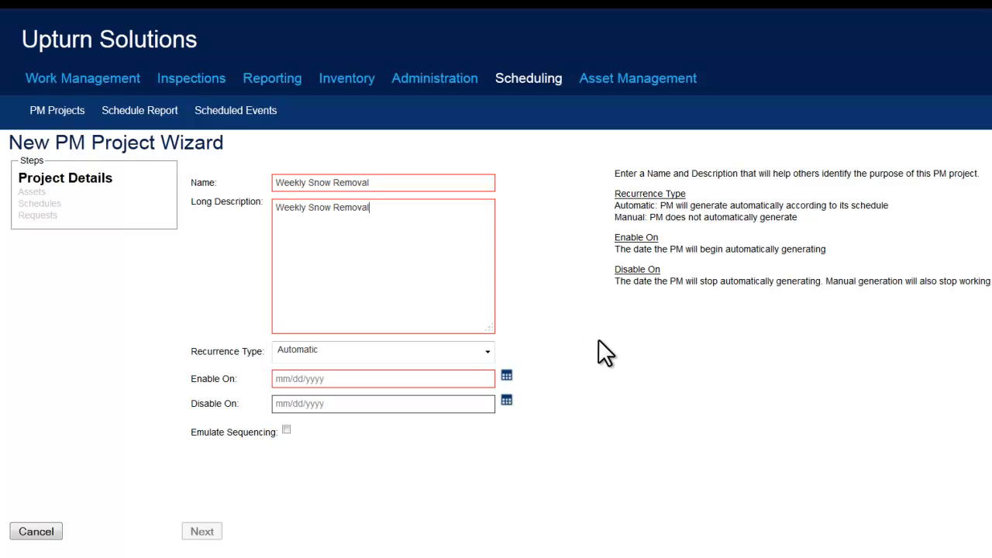
Set the project's Enable On date to 05/15/2012 and proceed to the Assets stage.
key("Tab")
key("Tab")
type("05/15/2012")
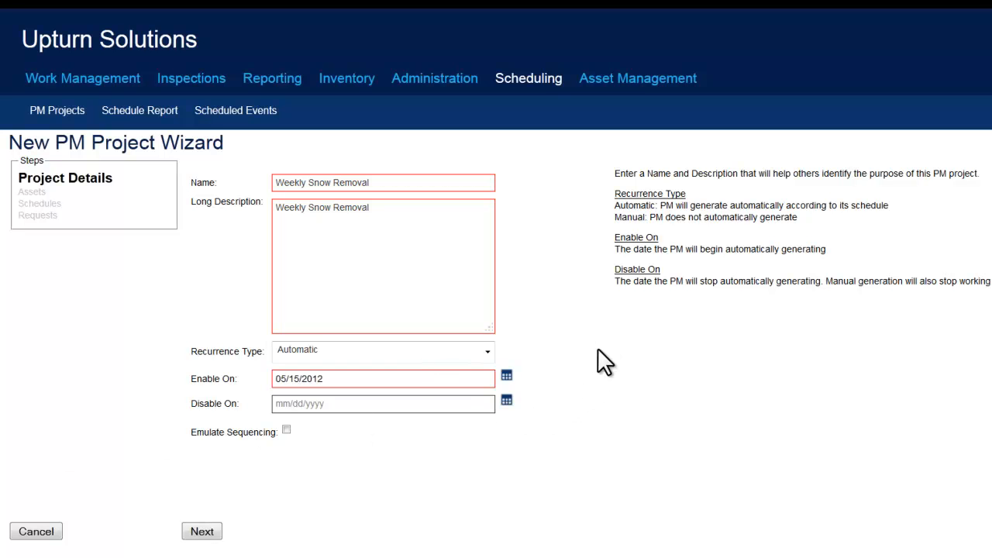
left_click(203, 532)
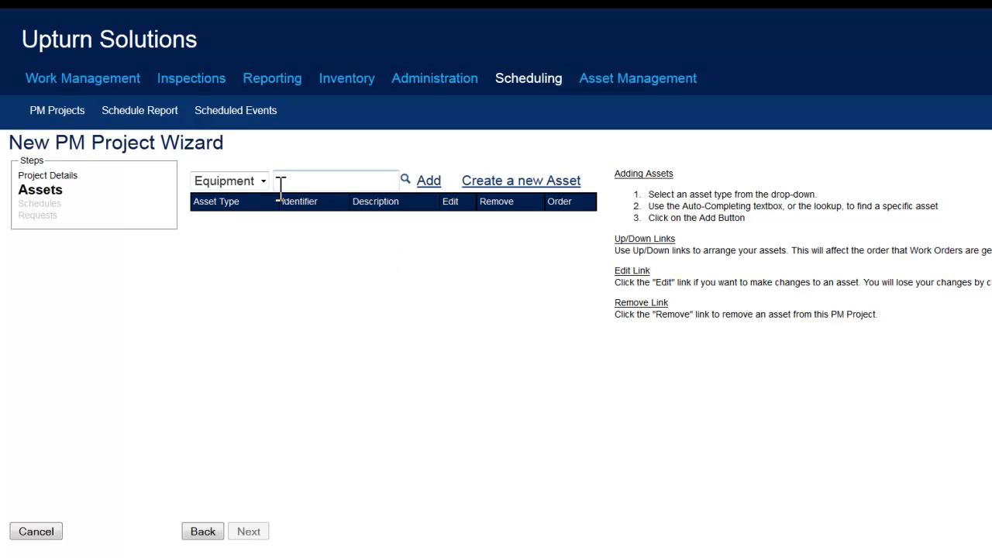
Add the locations B1-R3, B1-R4 and B1-R5 as the project's assets and proceed to the Schedules stage.
left_click(255, 180)
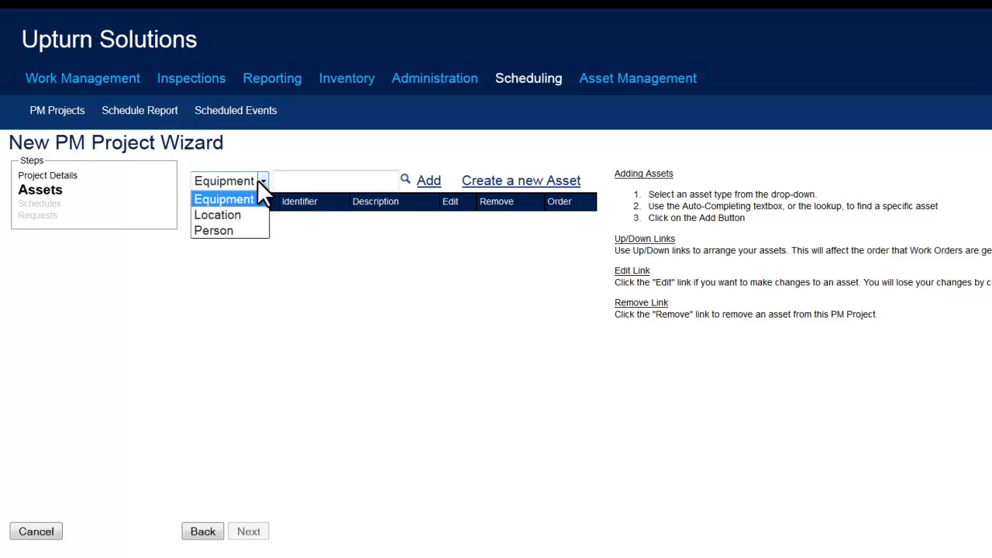
left_click(249, 214)
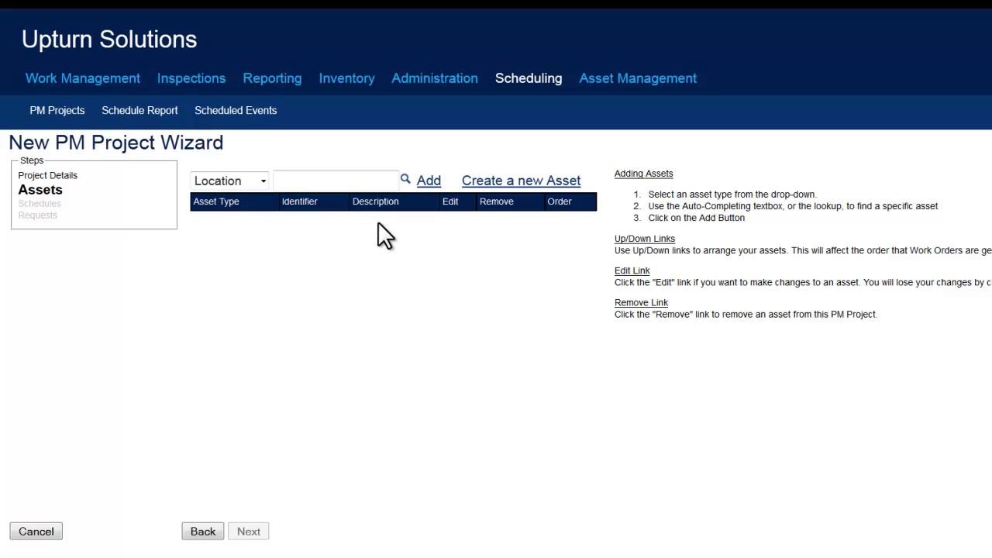
left_click(405, 179)
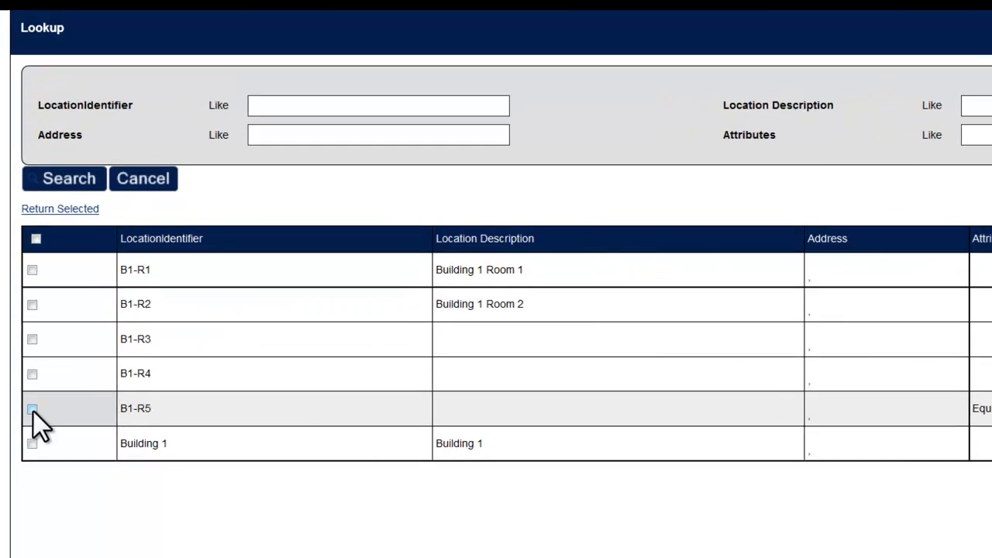
left_click(33, 422)
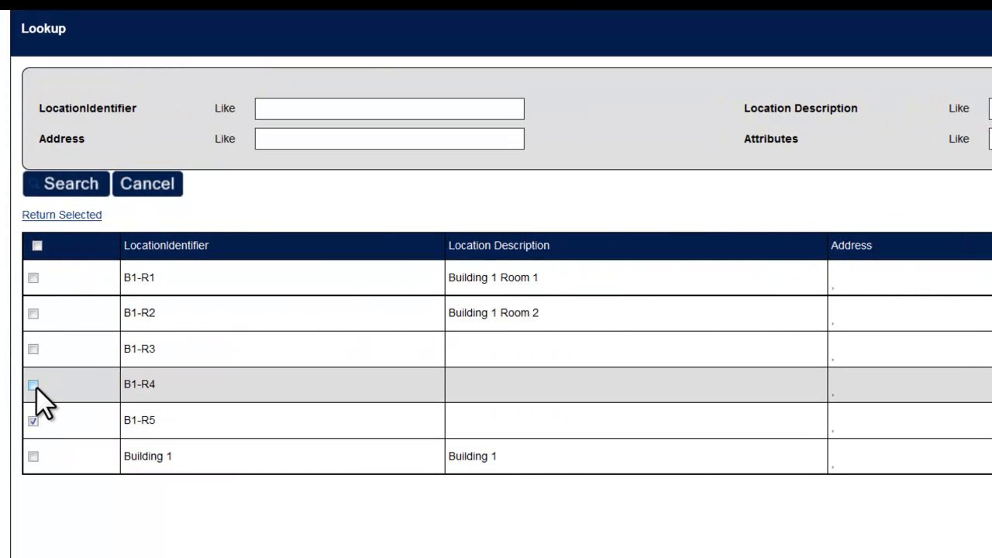
left_click(32, 348)
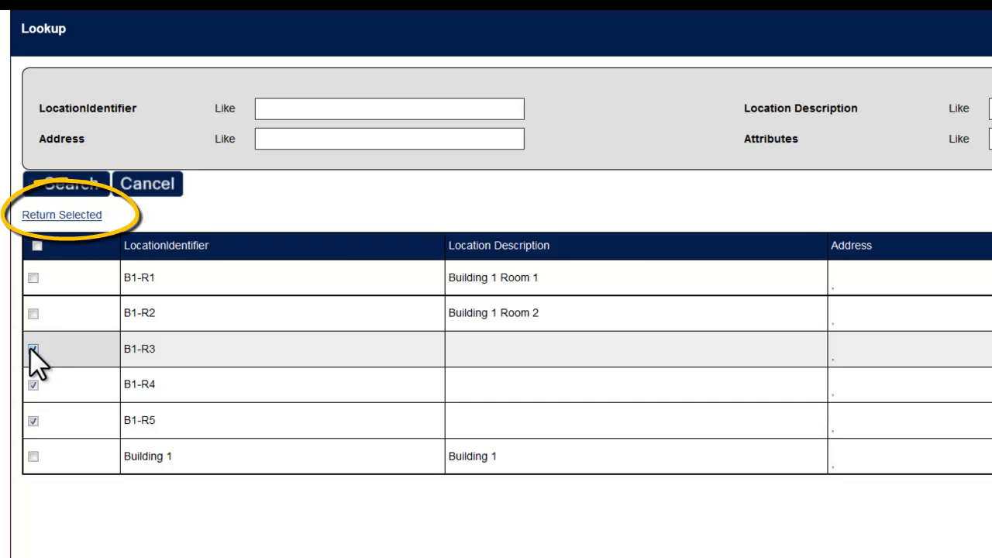
left_click(65, 216)
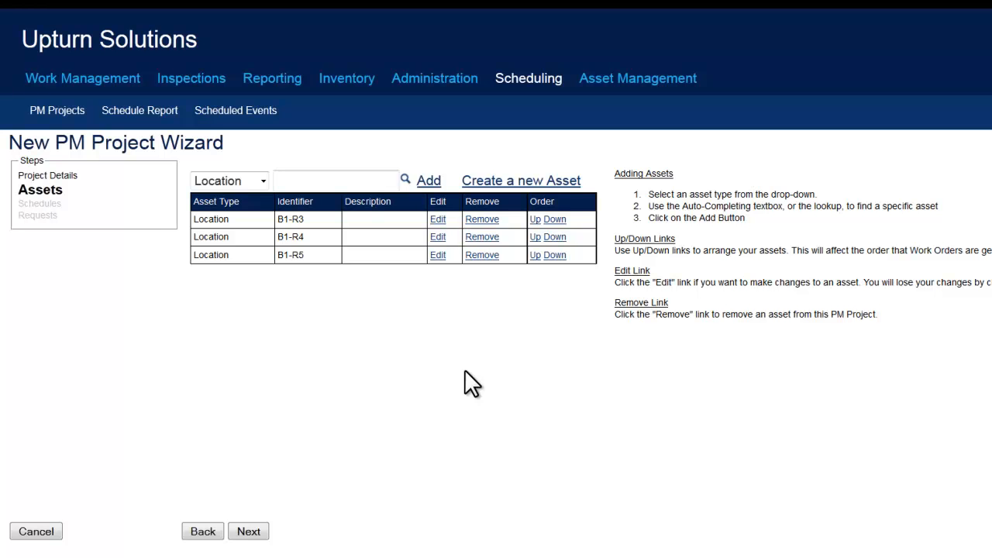
left_click(249, 532)
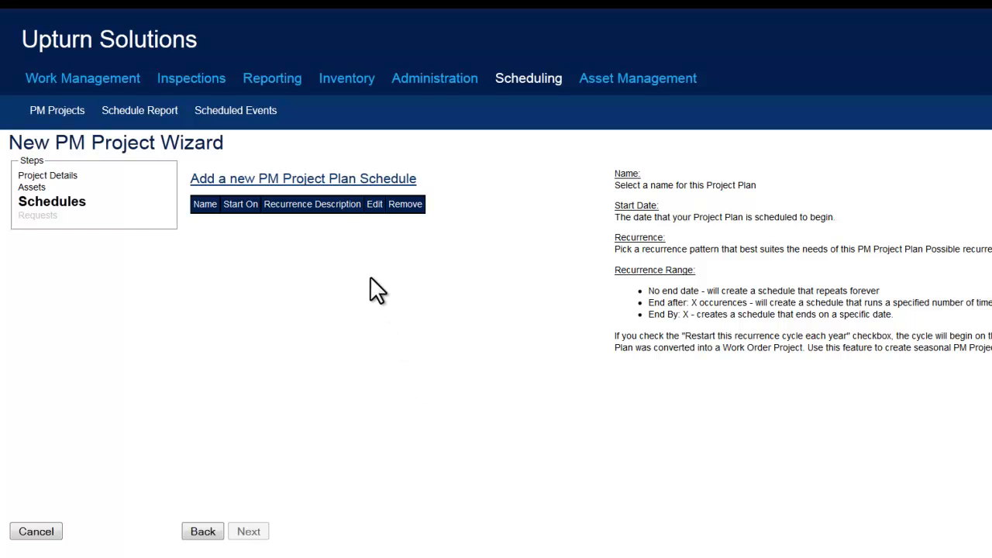
Add a project plan schedule named "Weekly Snow Removal" with a start date of 11/05/2012.
left_click(341, 180)
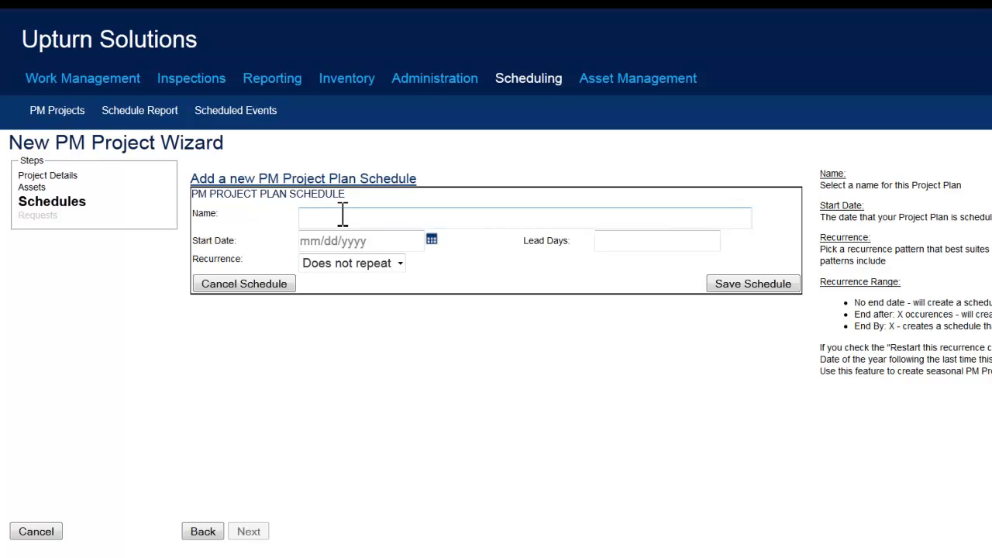
type("Weekly Snow Removal")
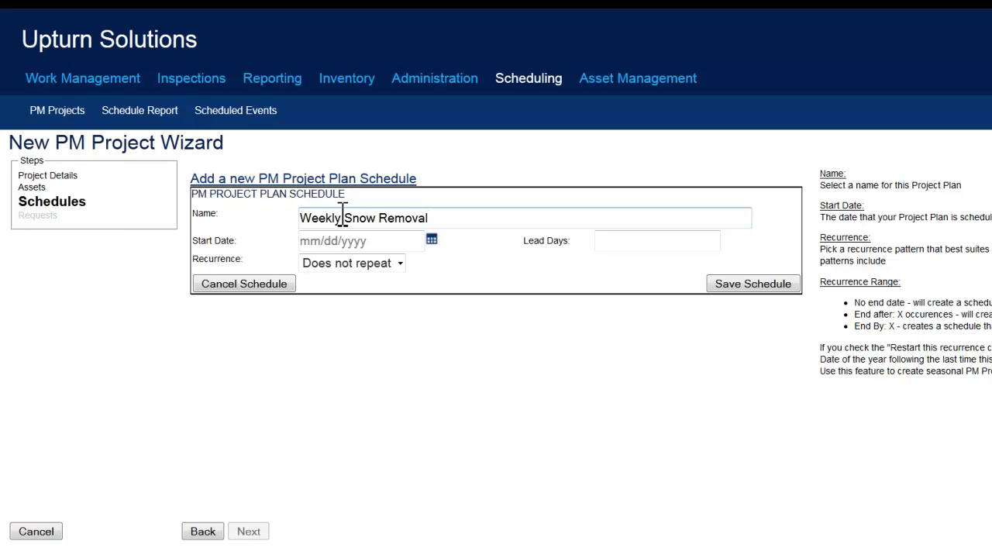
left_click(431, 239)
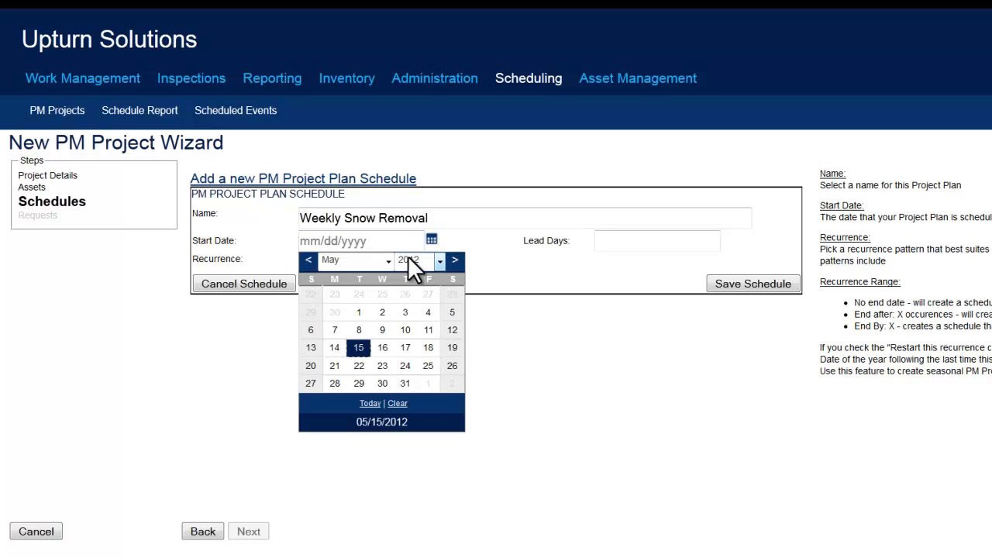
left_click(389, 261)
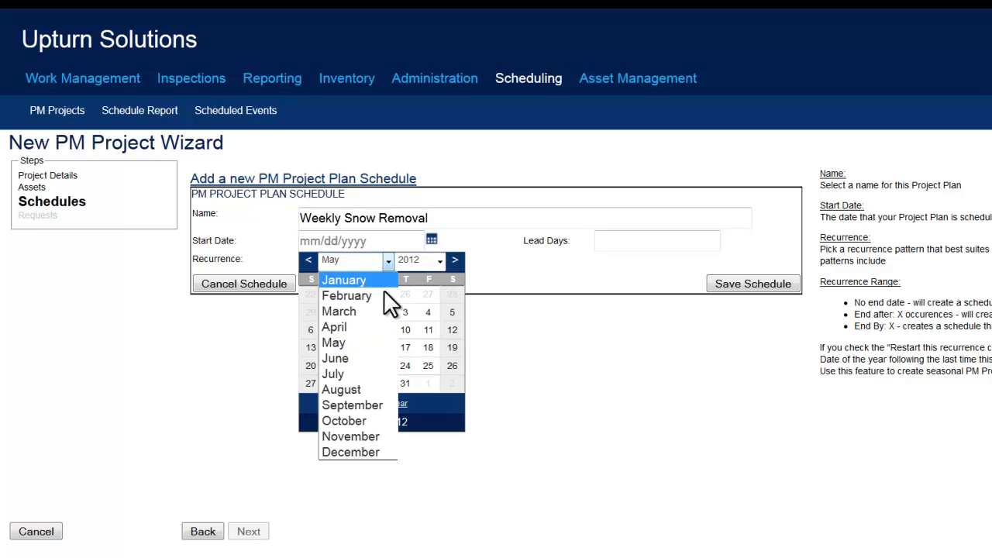
left_click(364, 437)
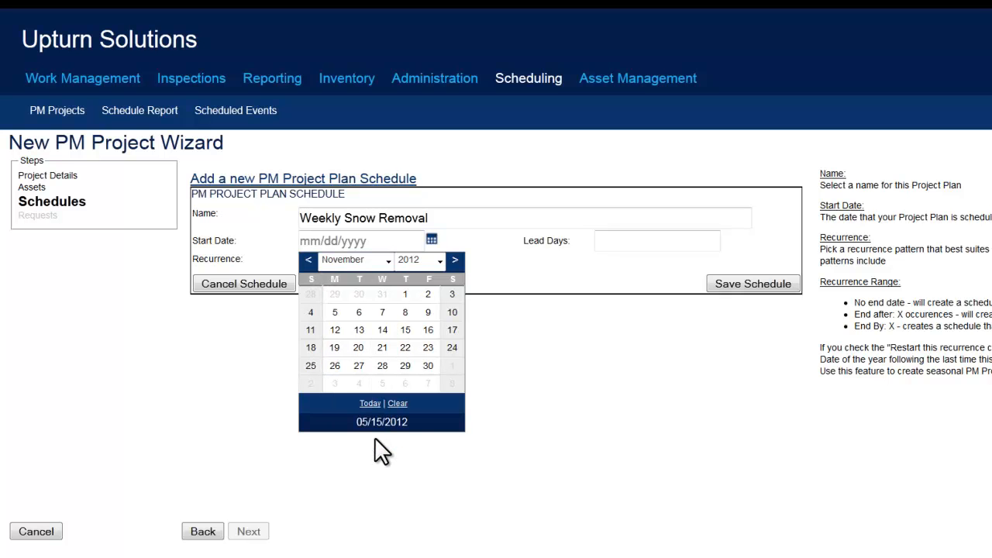
left_click(334, 313)
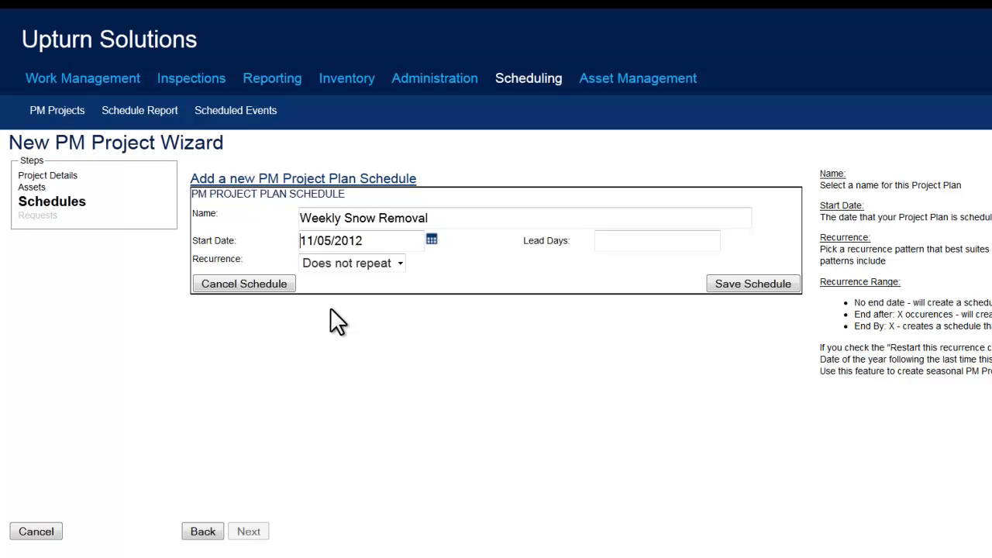
Set the schedule to recur weekly, every 1 week on Monday.
left_click(400, 270)
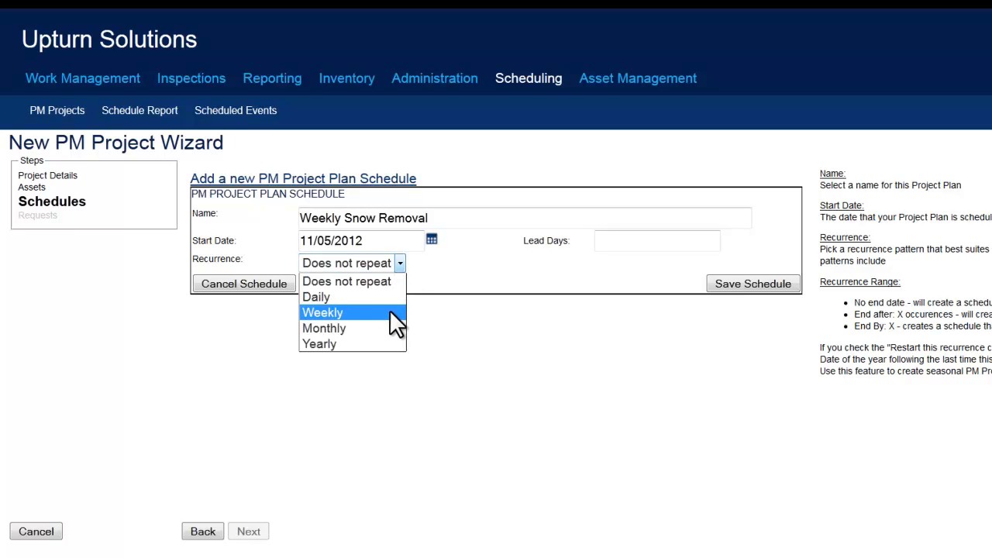
left_click(391, 313)
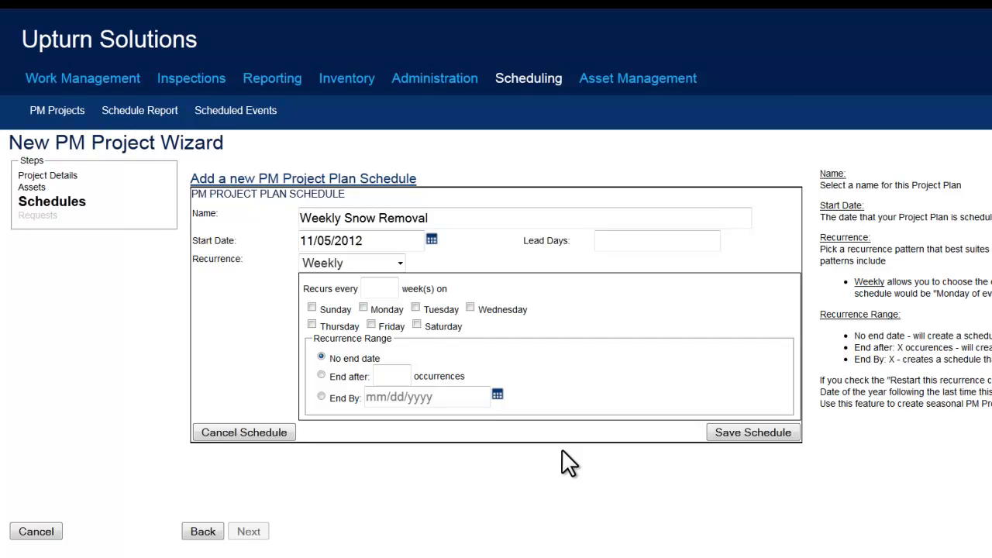
left_click(391, 288)
type("1")
End the recurrence by 03/26/2012 with the cycle restarting each year, then save the schedule and proceed to the Requests stage.
left_click(322, 397)
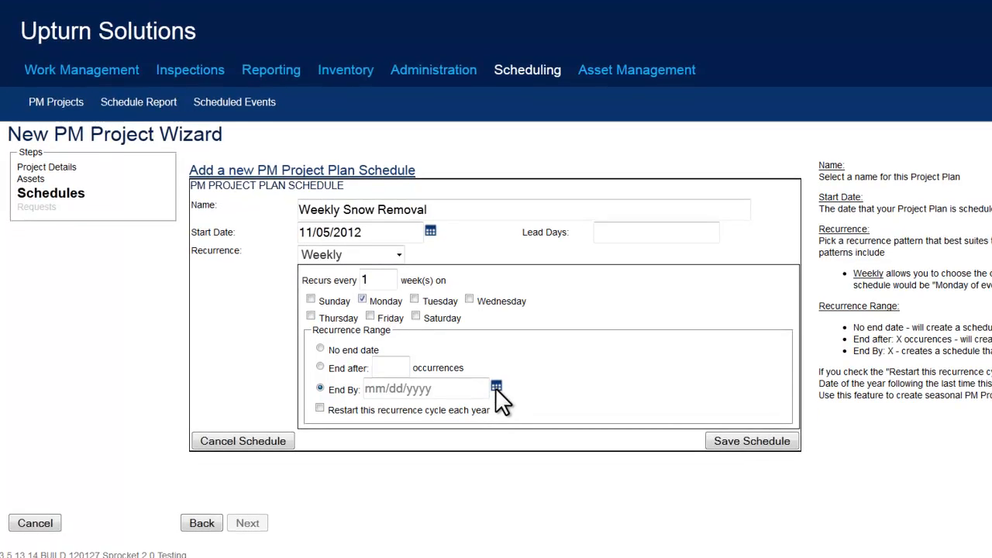
left_click(496, 386)
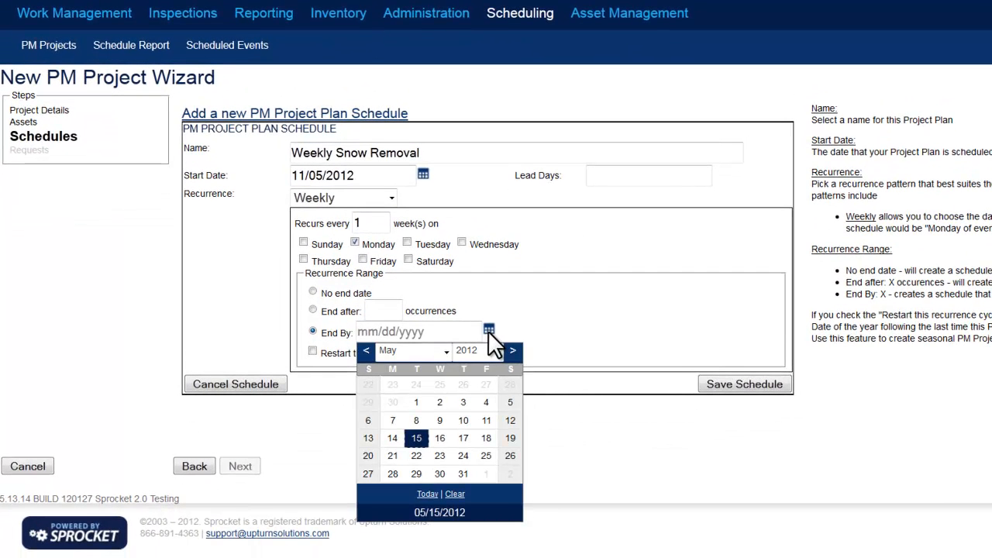
left_click(447, 353)
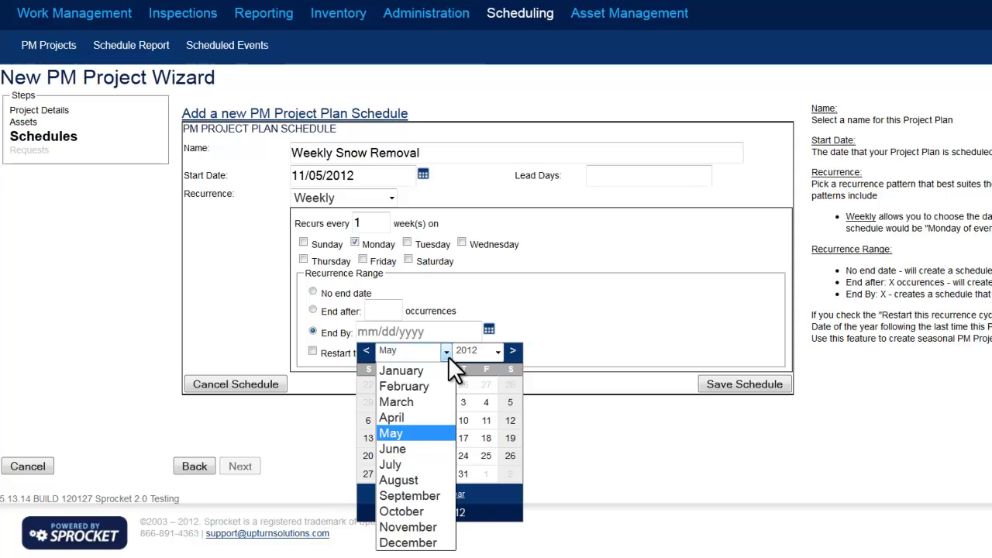
left_click(428, 402)
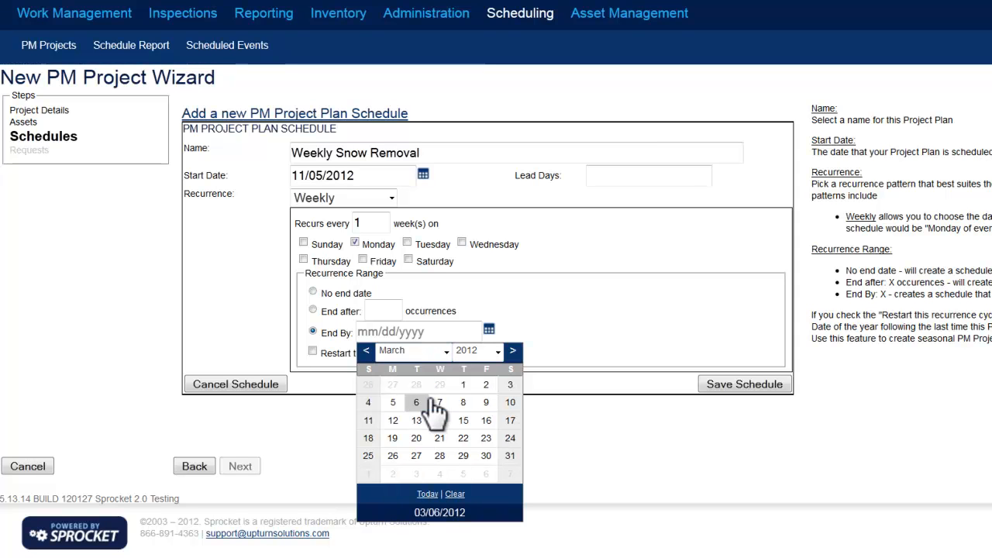
left_click(393, 455)
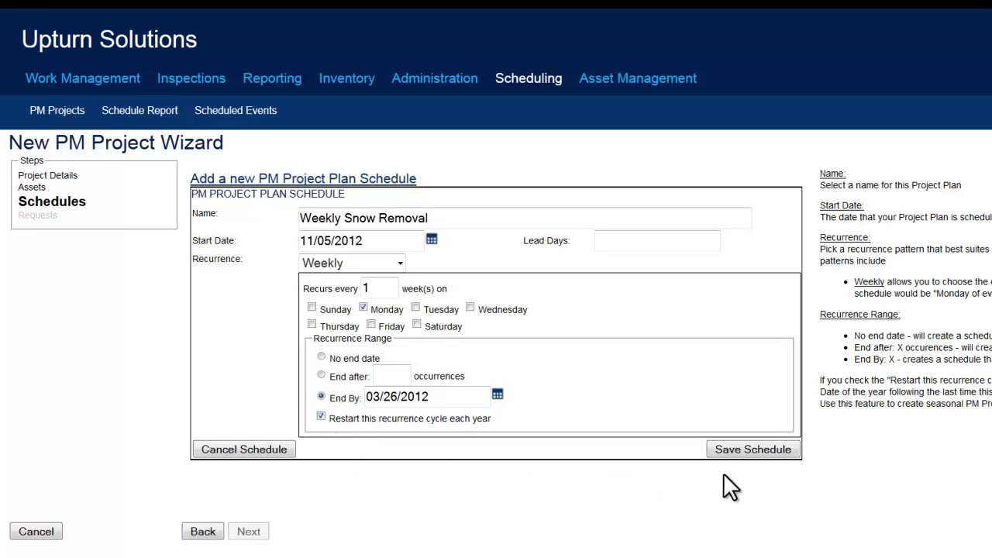
left_click(742, 453)
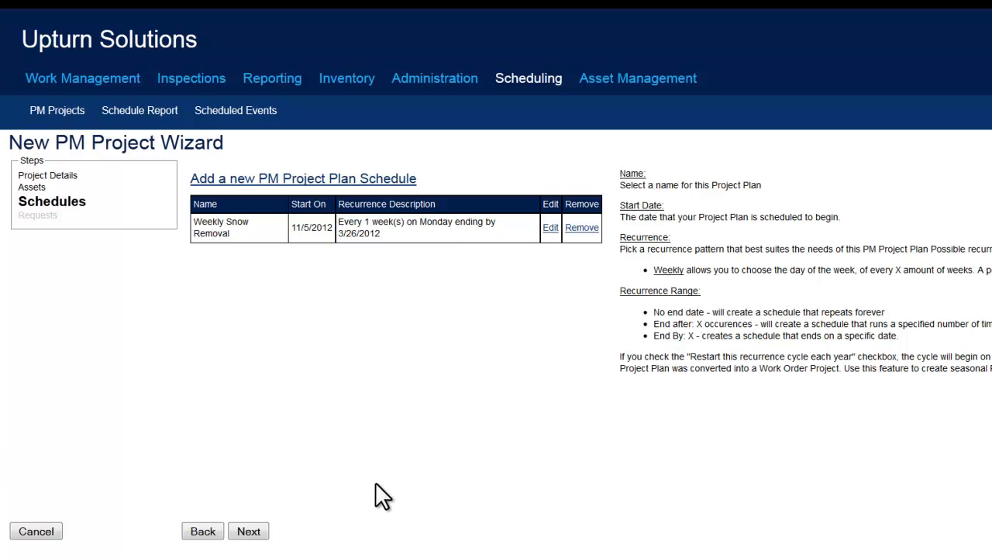
left_click(249, 534)
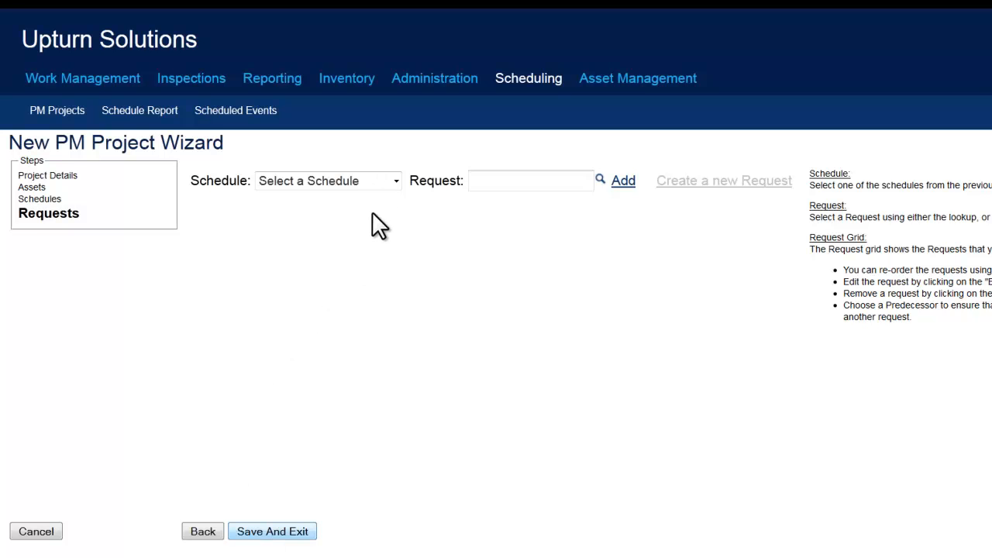
Choose the Weekly Snow Removal schedule and start creating a new request for it.
left_click(377, 181)
key("Return")
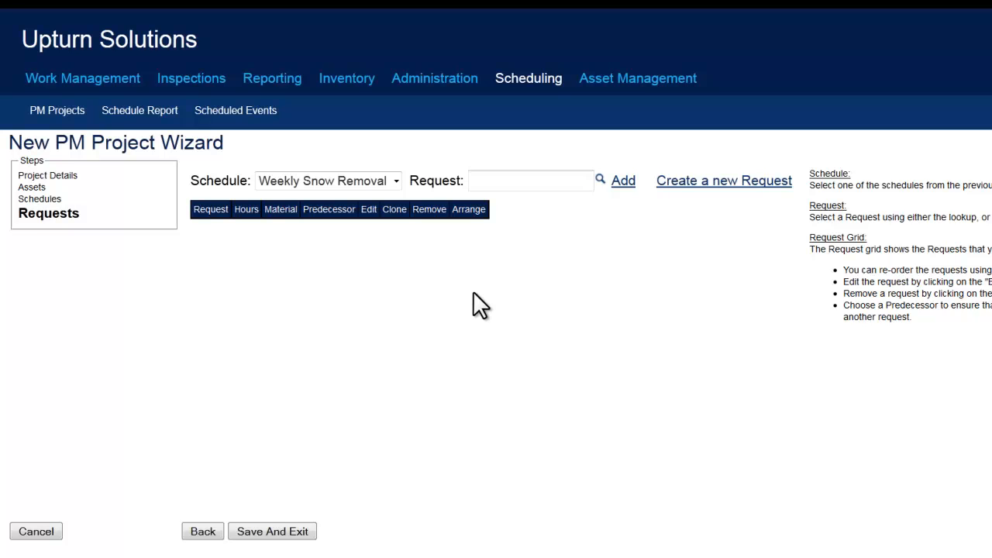
left_click(694, 186)
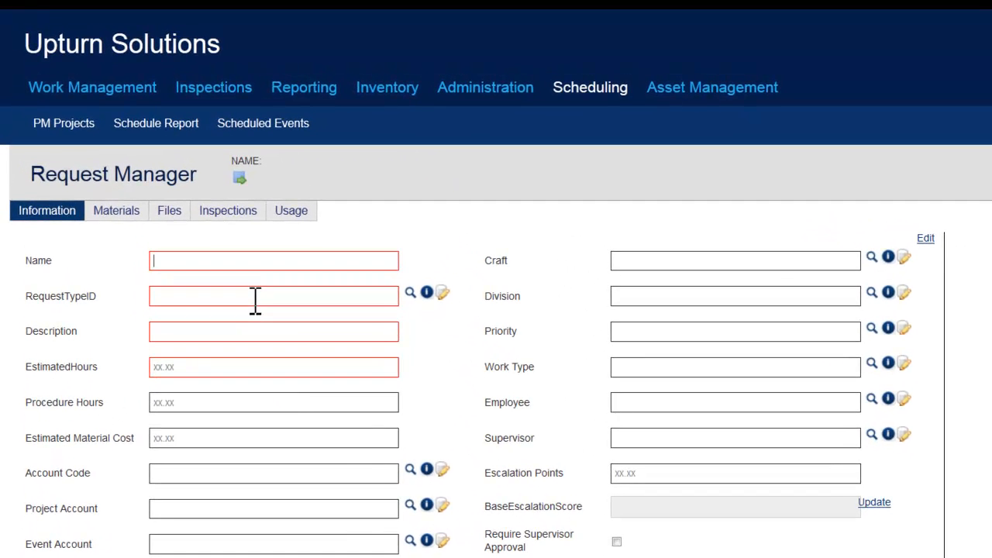
Fill in the request with "Weekly Snow Removal" as name and description and Preventive Maintenance as the request type.
right_click(324, 262)
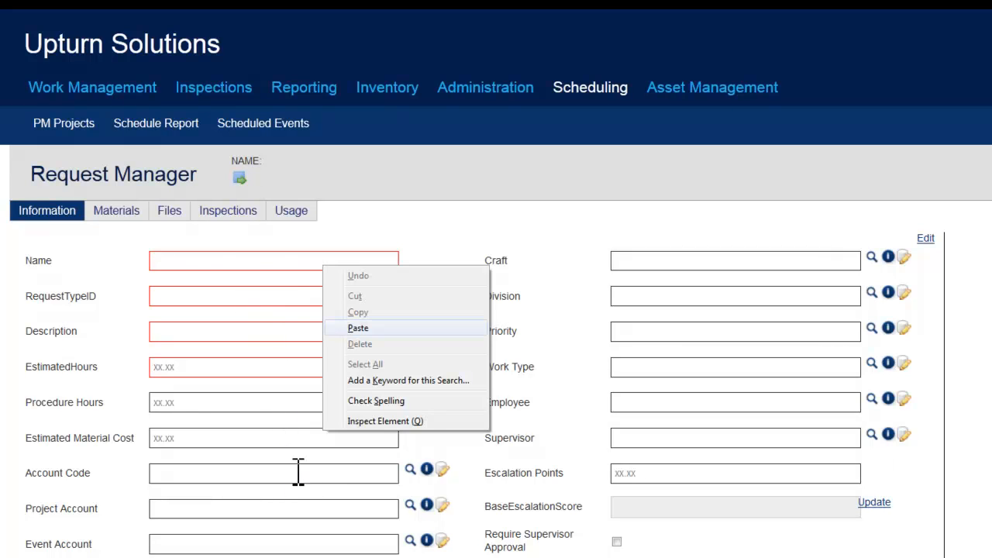
left_click(357, 325)
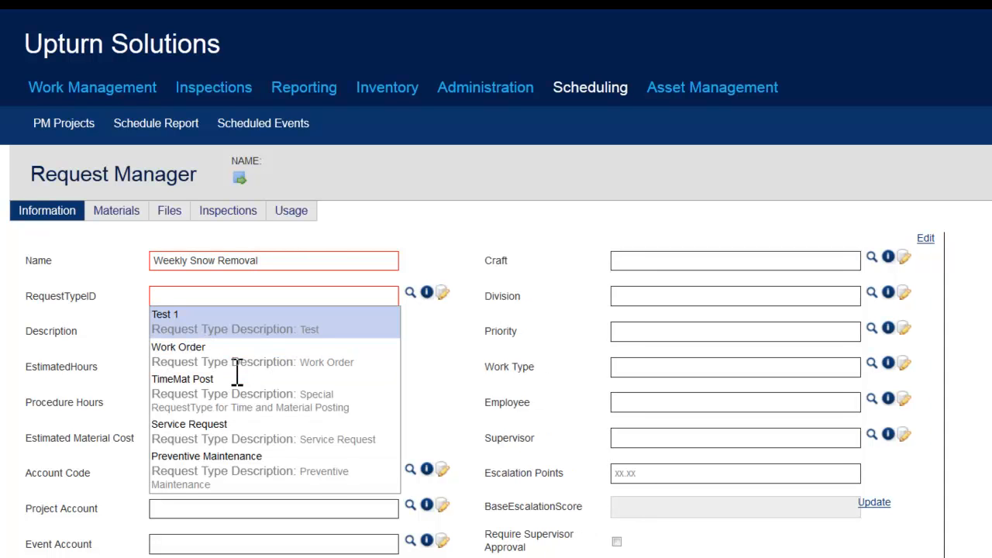
key("Down")
key("Down")
key("Down")
key("Down")
key("Return")
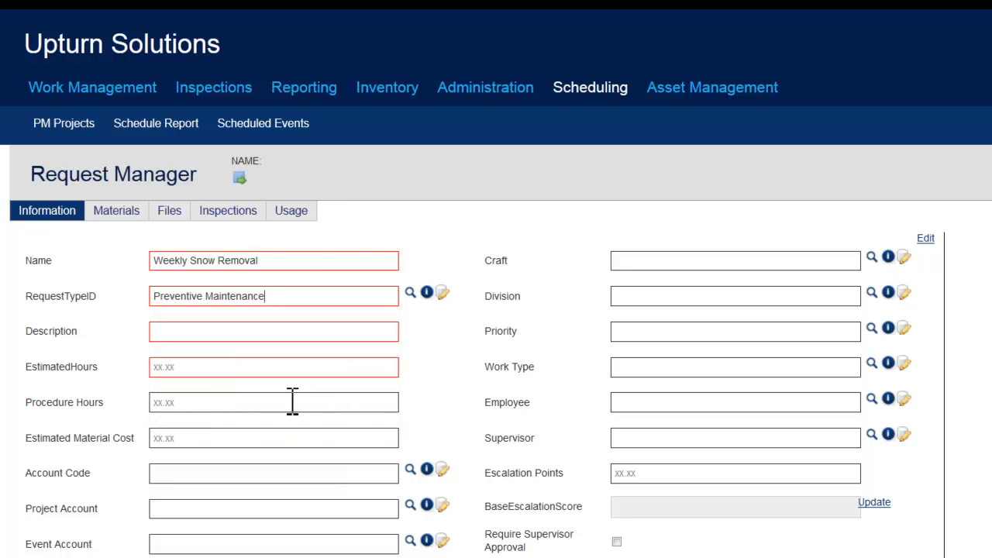
type("Weekly Snow Removal")
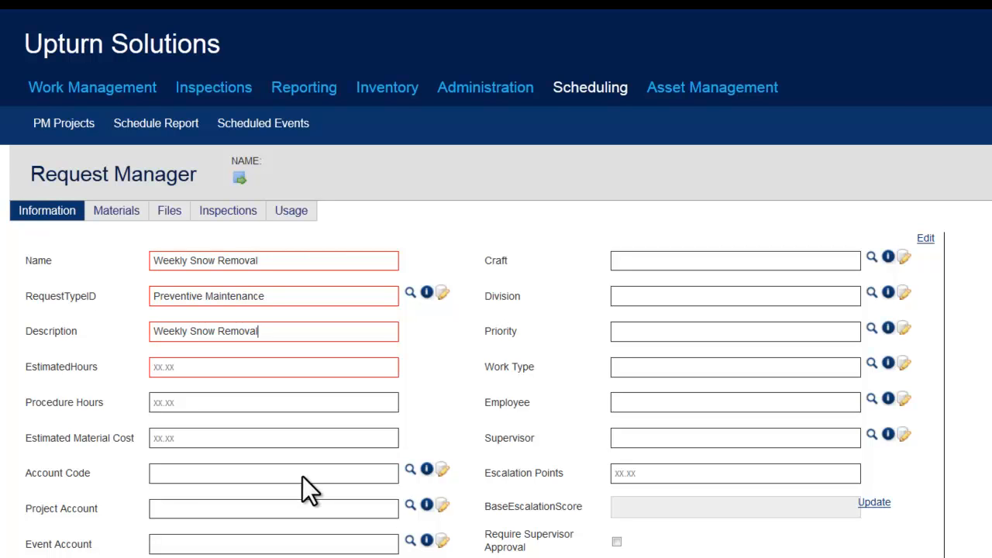
Set the estimated hours to 1 and enter the request comments "Shovel snow on all sidewalks", "Remove any ice" and "Sprinkle rock salt" on separate lines.
key("Tab")
type("1")
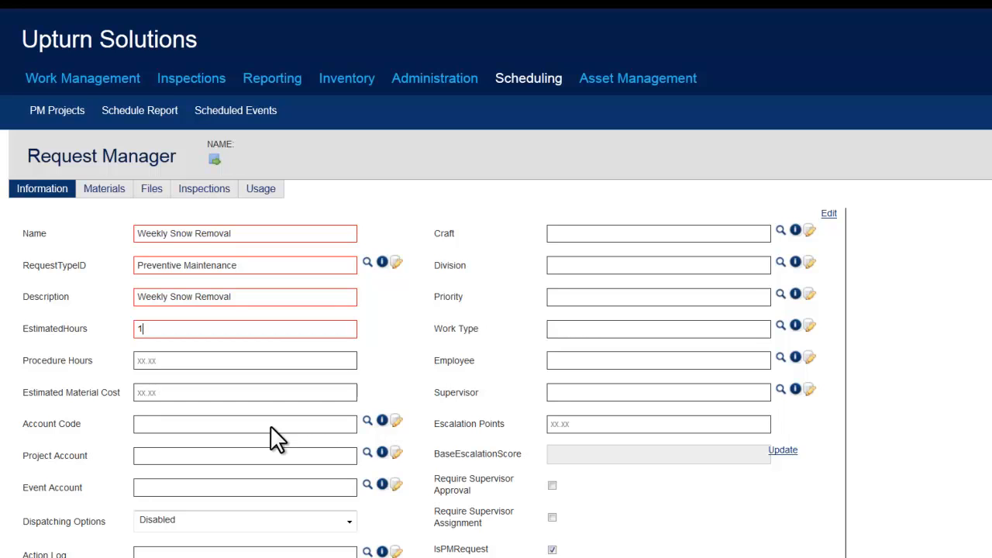
scroll(270, 425, "down", 3)
type("ce")
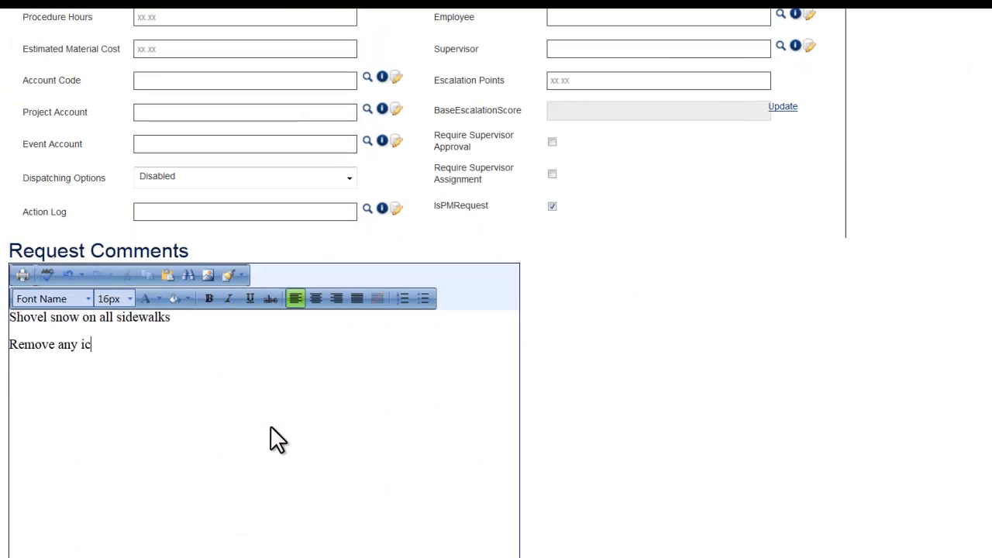
key("Return")
type("Sprinkle ro")
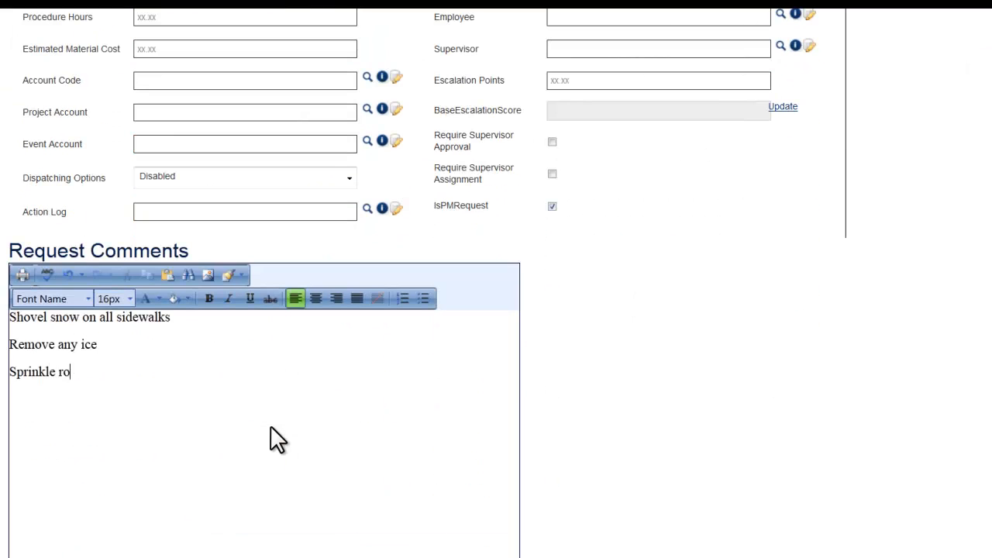
type("ck salt")
scroll(854, 409, "up", 2)
scroll(588, 469, "up", 2)
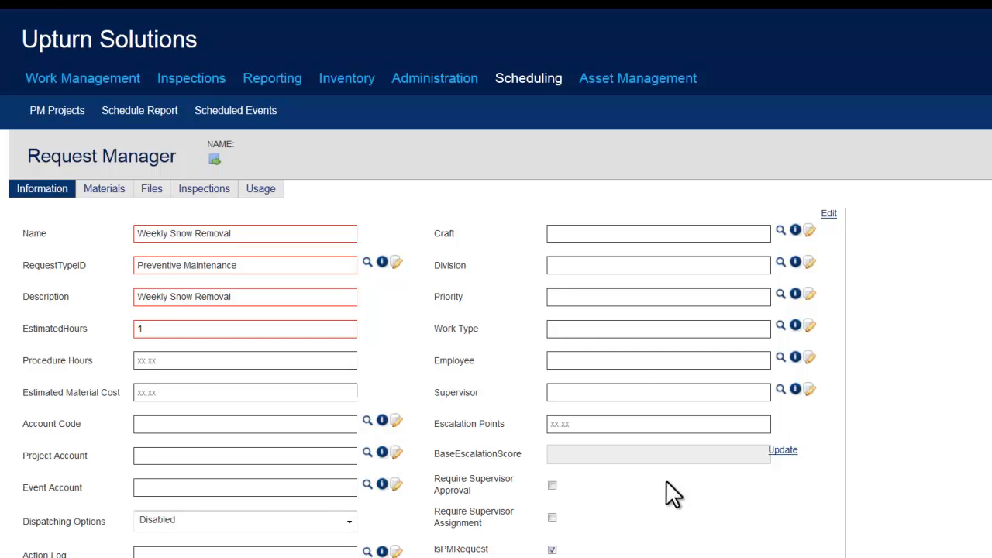
Set the request's priority to 2 and assign the supervisor by entering their user name.
scroll(625, 308, "down", 4)
type("Rem")
type("ove an")
scroll(608, 391, "up", 4)
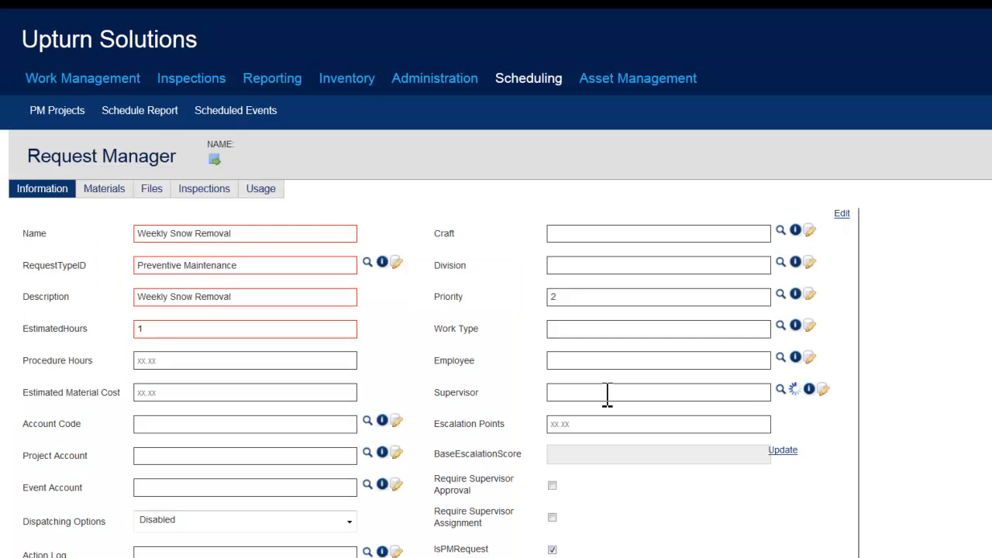
left_click(608, 393)
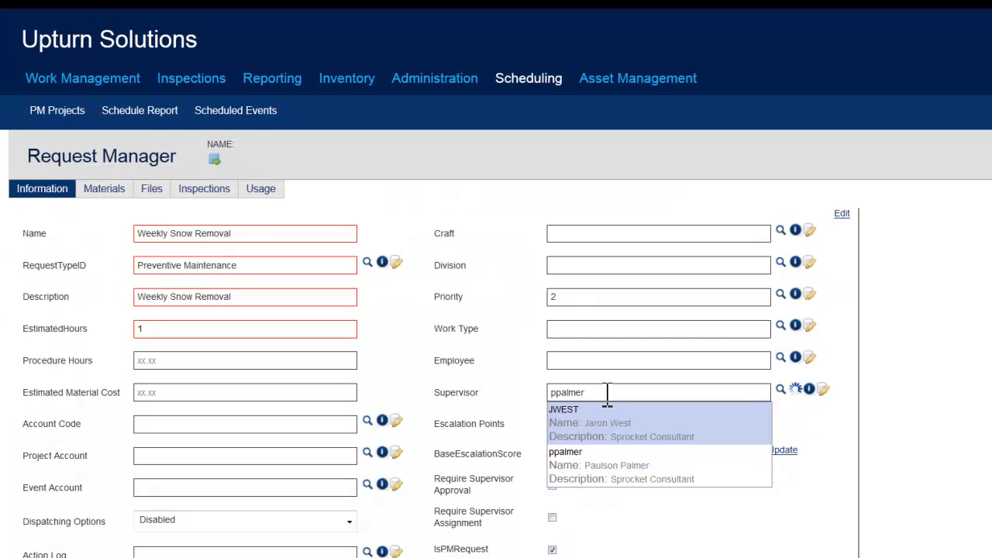
left_click(606, 415)
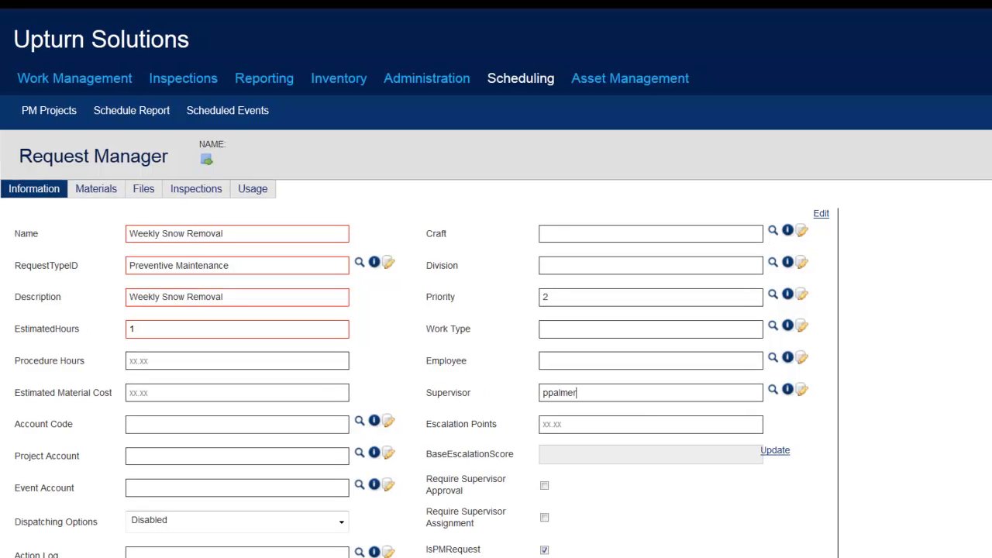
Save the Weekly Snow Removal request, then save the PM project and exit the wizard, confirming the save.
left_click(991, 197)
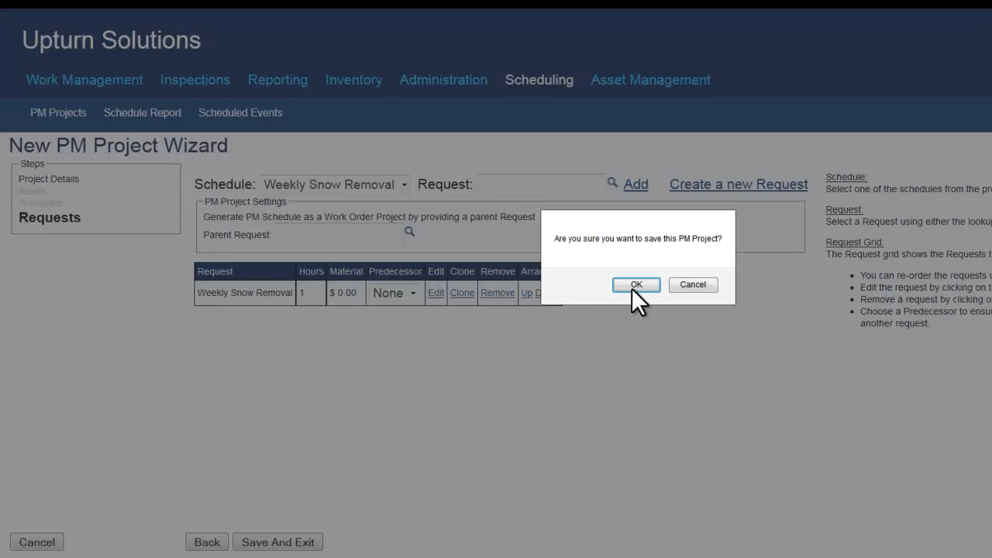
left_click(632, 289)
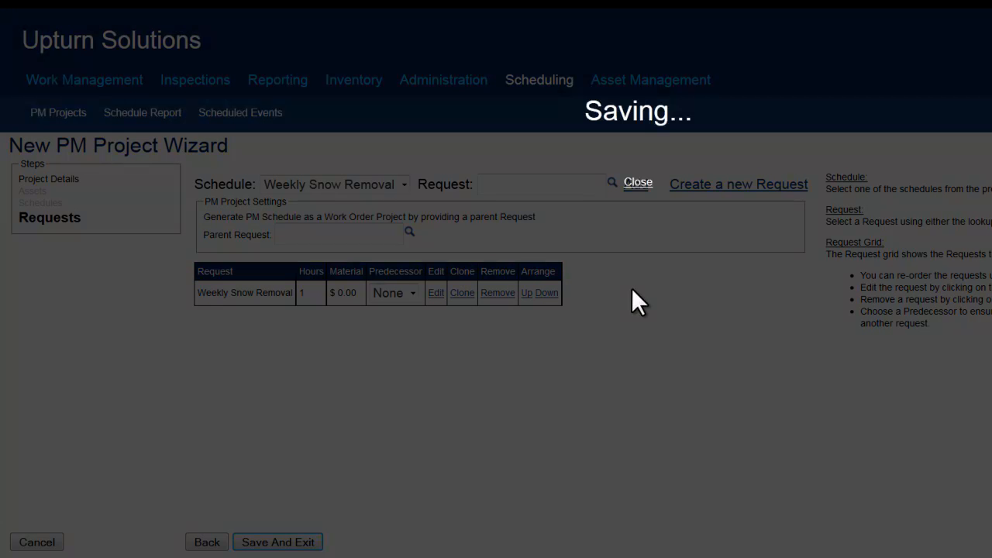